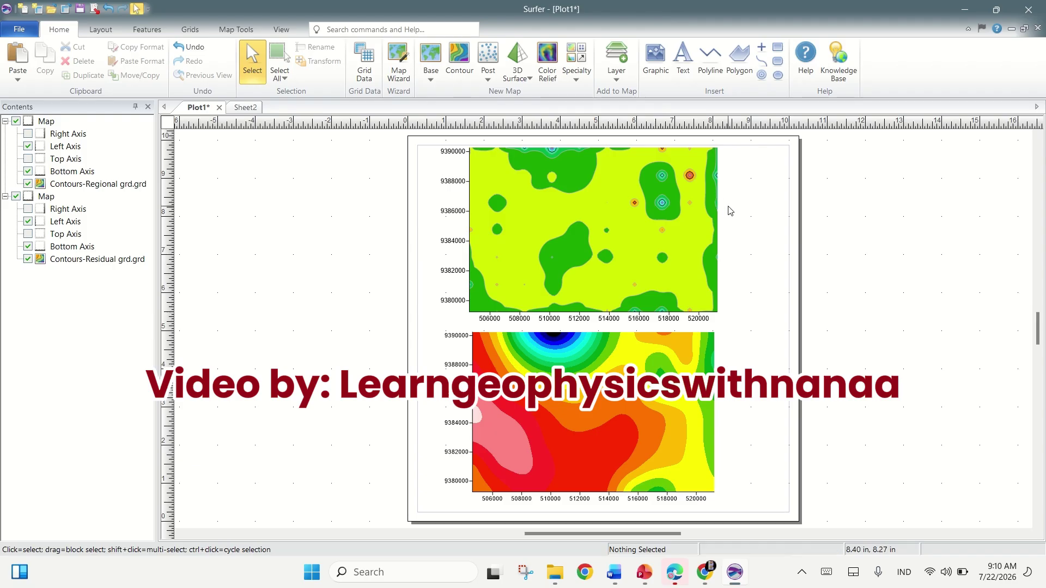
# Open the grid information report for the Residual grd.grd contour layer and enlarge its window to full screen
pyautogui.click(703, 249)
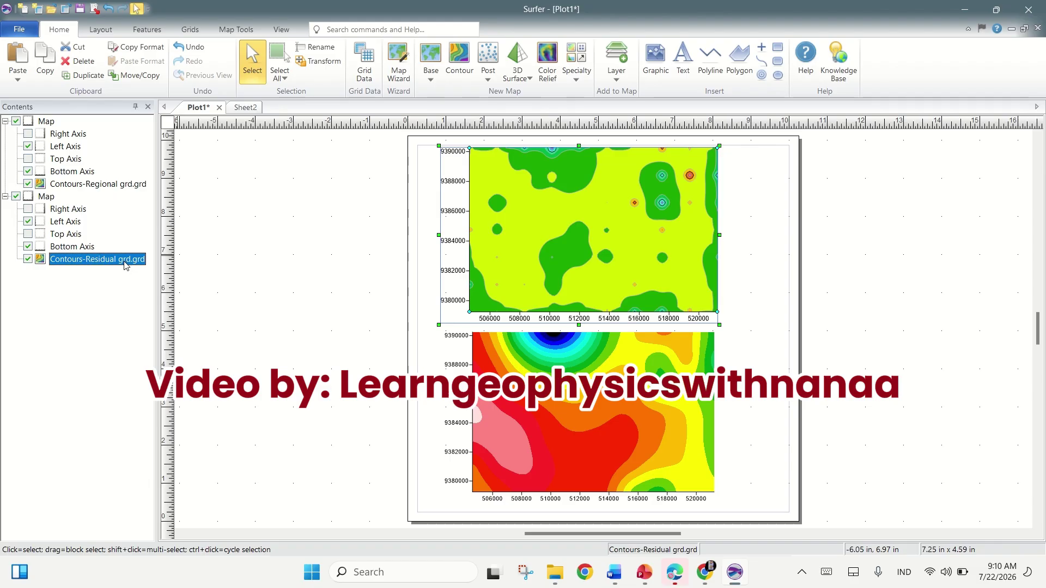
pyautogui.rightClick(96, 264)
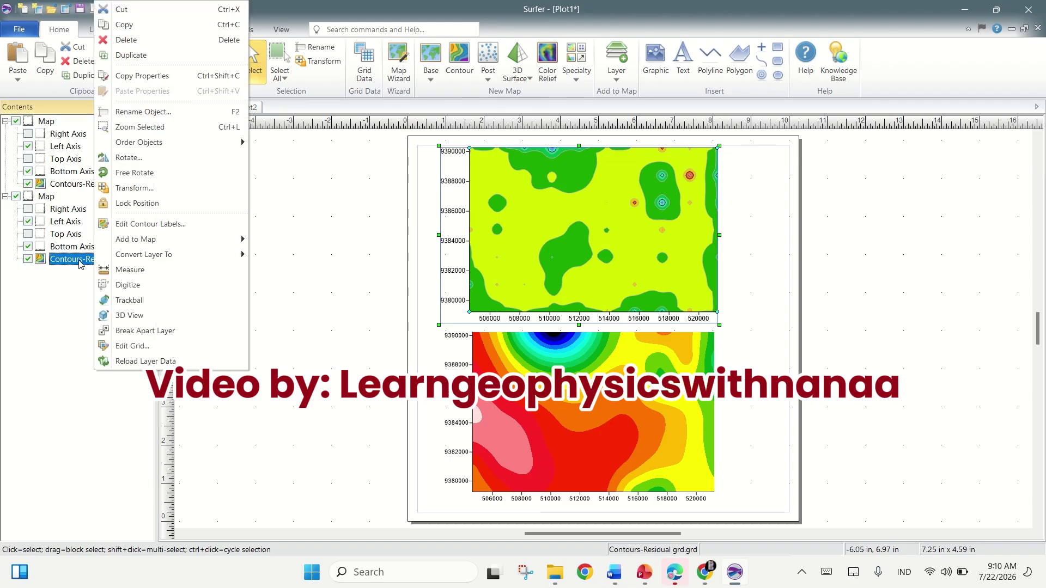
pyautogui.click(78, 264)
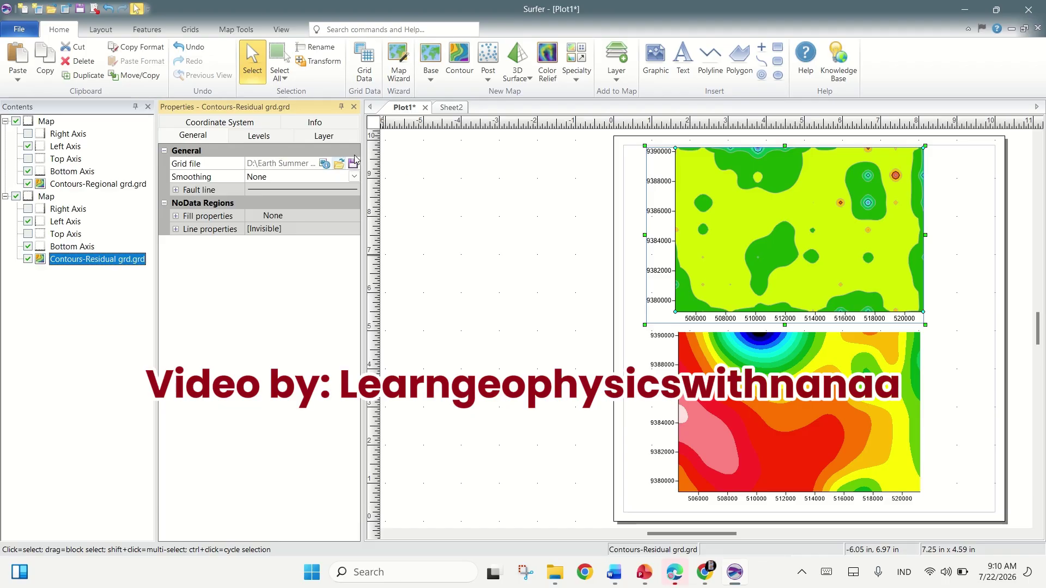
pyautogui.click(323, 164)
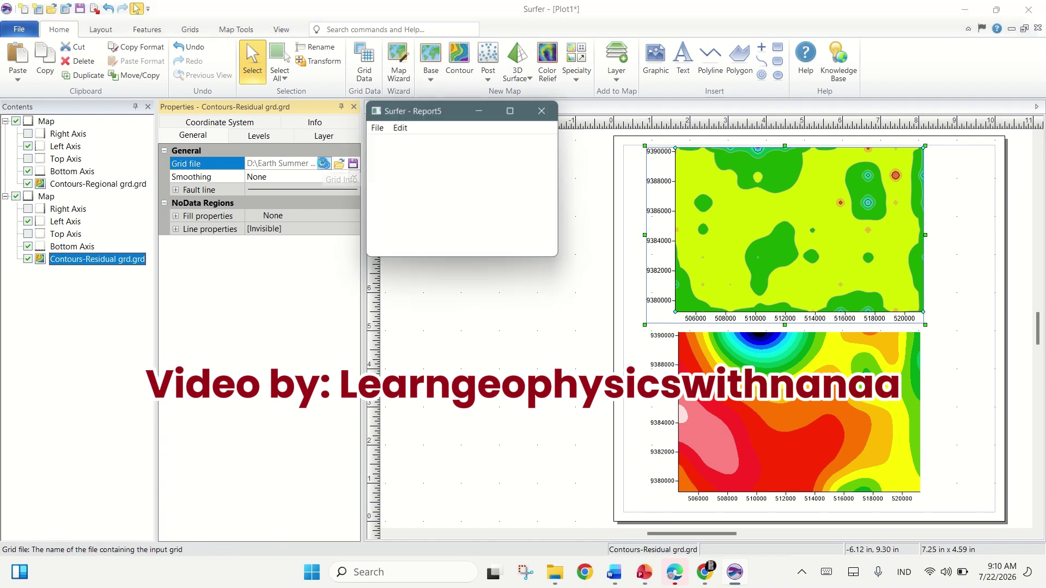
pyautogui.click(512, 110)
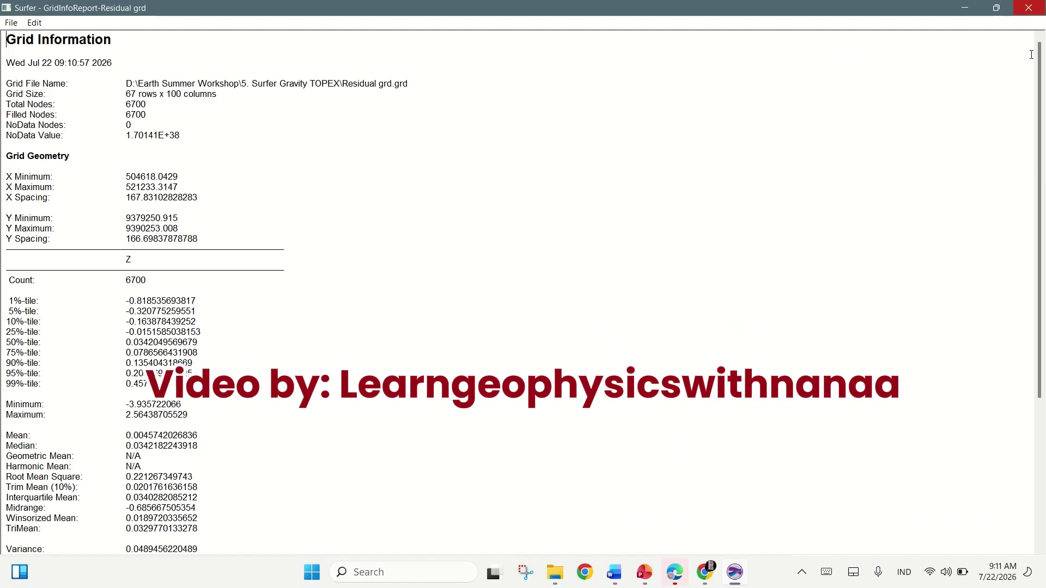
# Examine the X and Y minimum, maximum and spacing under Grid Geometry, and close the report
pyautogui.scroll(-2, 1042, 94)
pyautogui.moveTo(1041, 94); pyautogui.dragTo(1040, 73)
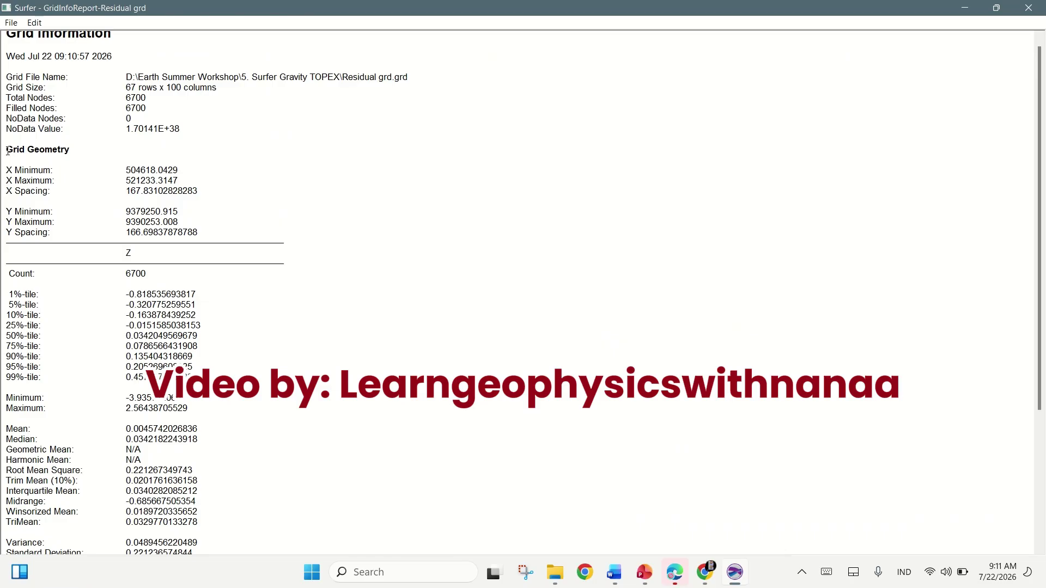
pyautogui.moveTo(2, 151); pyautogui.dragTo(218, 231)
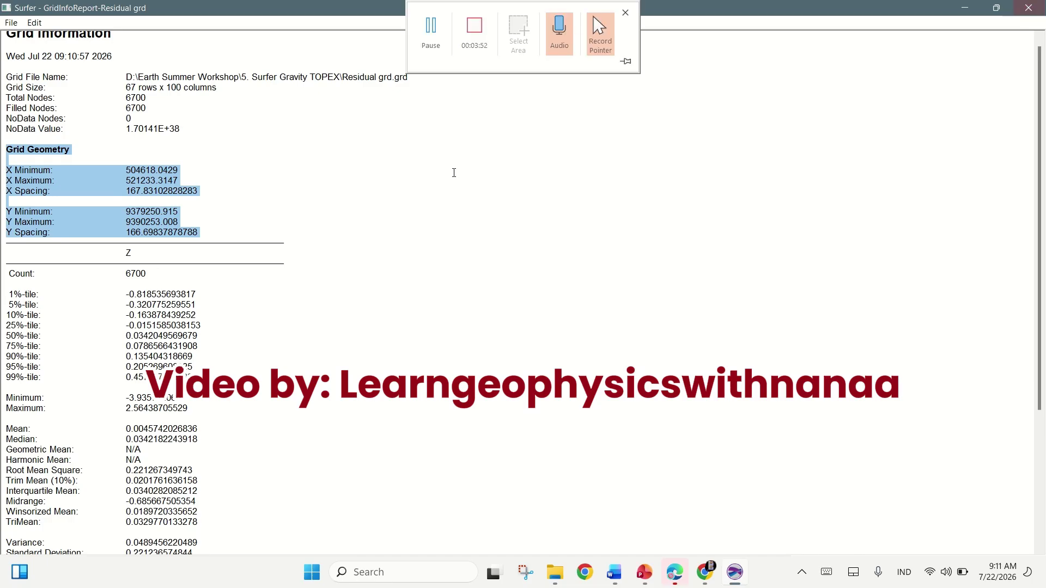
pyautogui.click(196, 226)
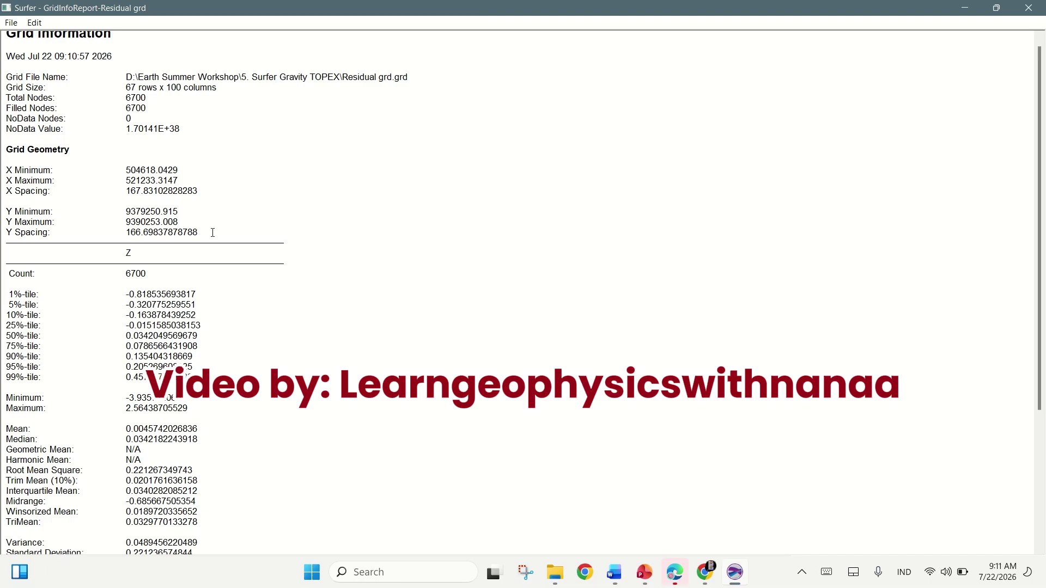
pyautogui.moveTo(212, 233); pyautogui.dragTo(2, 154)
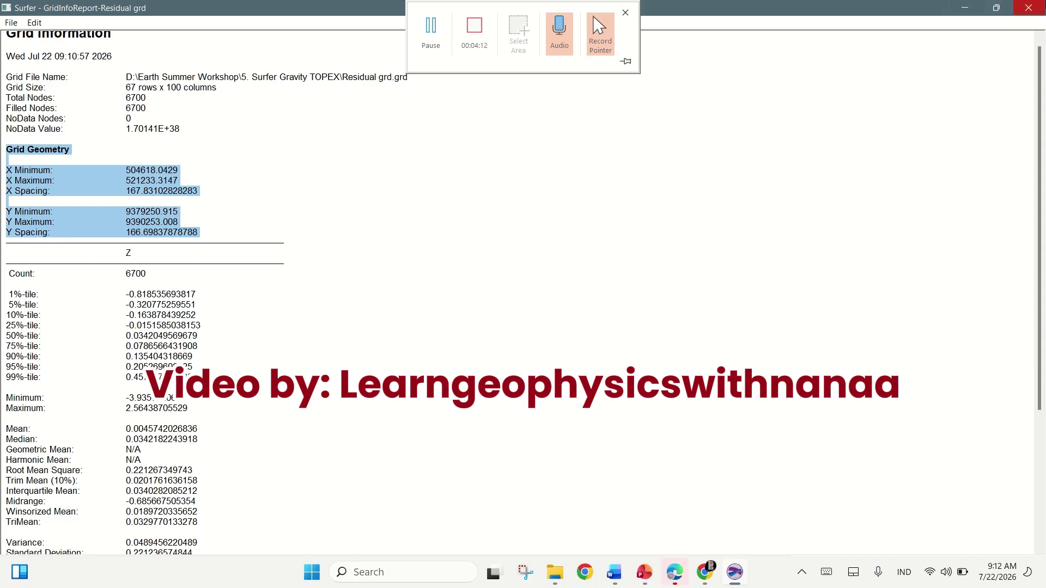
pyautogui.click(1029, 8)
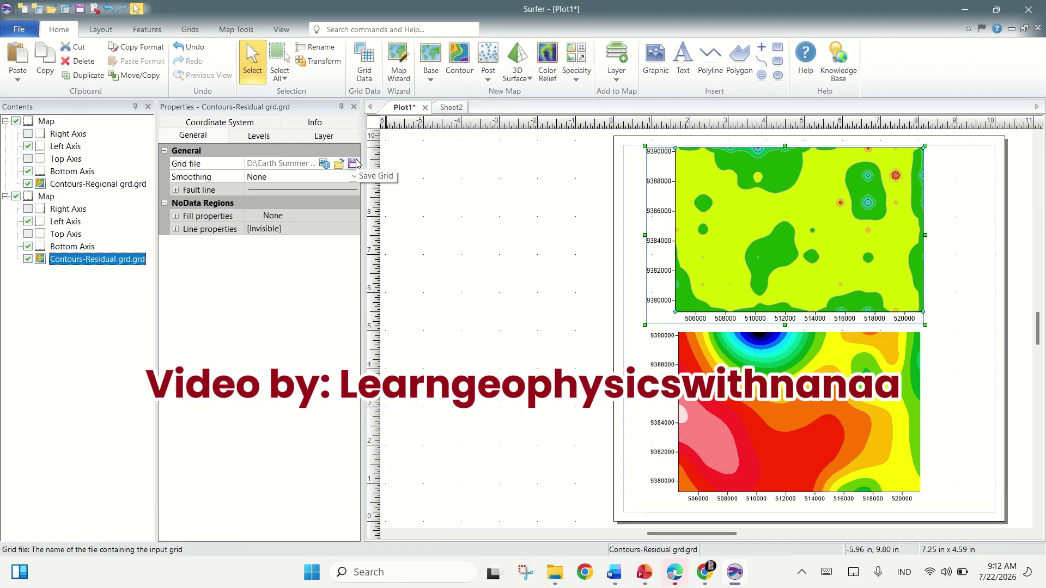
# Save the residual grid as Residual B.dat in DAT XYZ grid format, without exporting nodata nodes
pyautogui.click(351, 164)
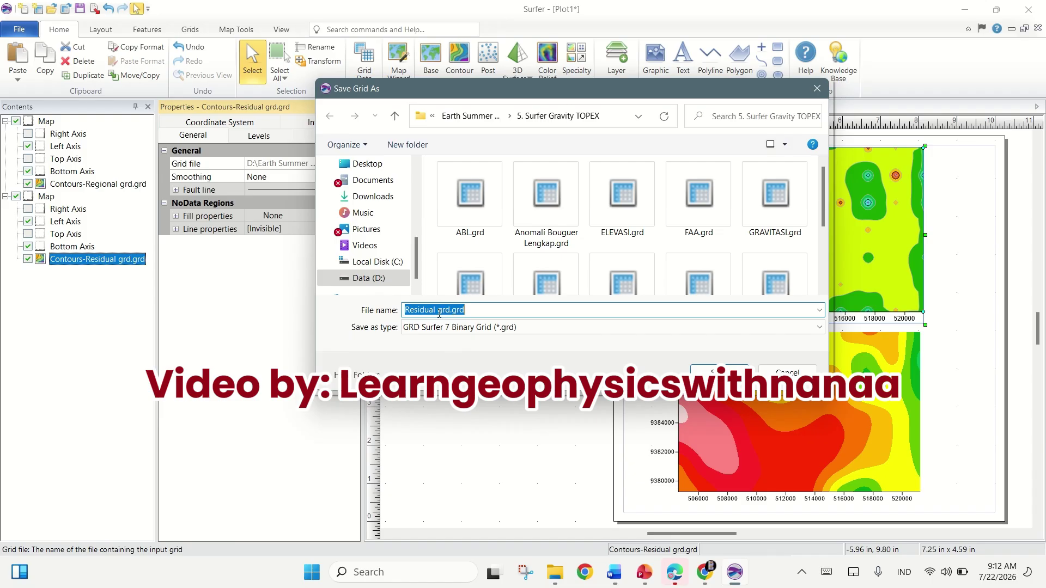
pyautogui.click(439, 313)
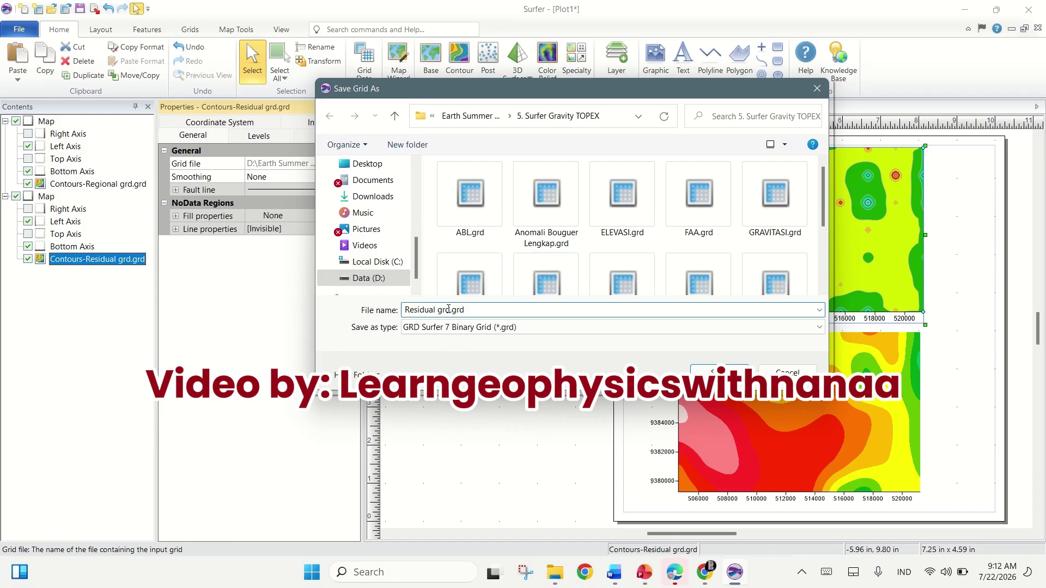
pyautogui.write('B')
pyautogui.press('BackSpace')
pyautogui.press('BackSpace')
pyautogui.press('BackSpace')
pyautogui.press('BackSpace')
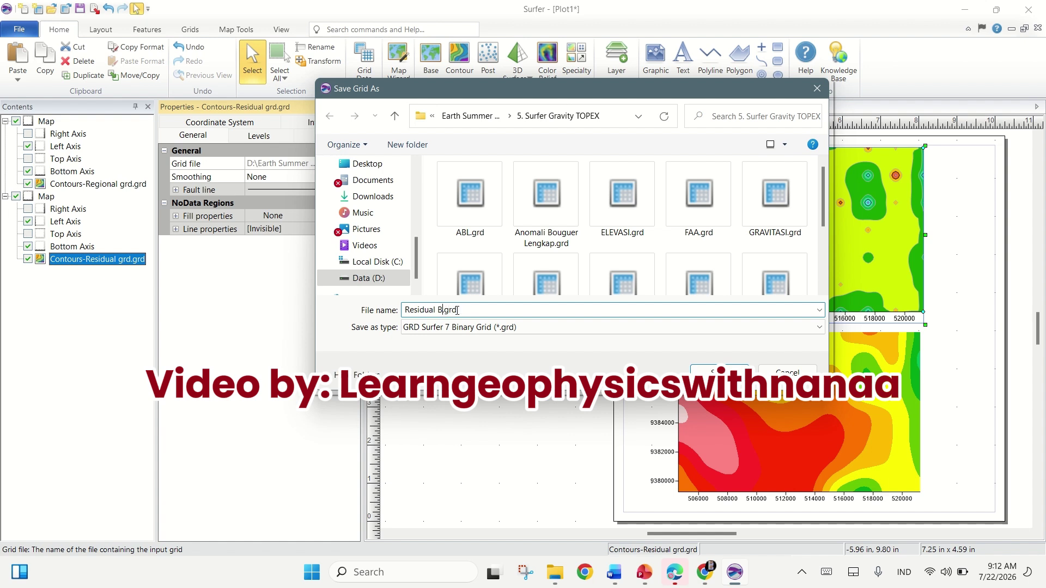
pyautogui.click(511, 329)
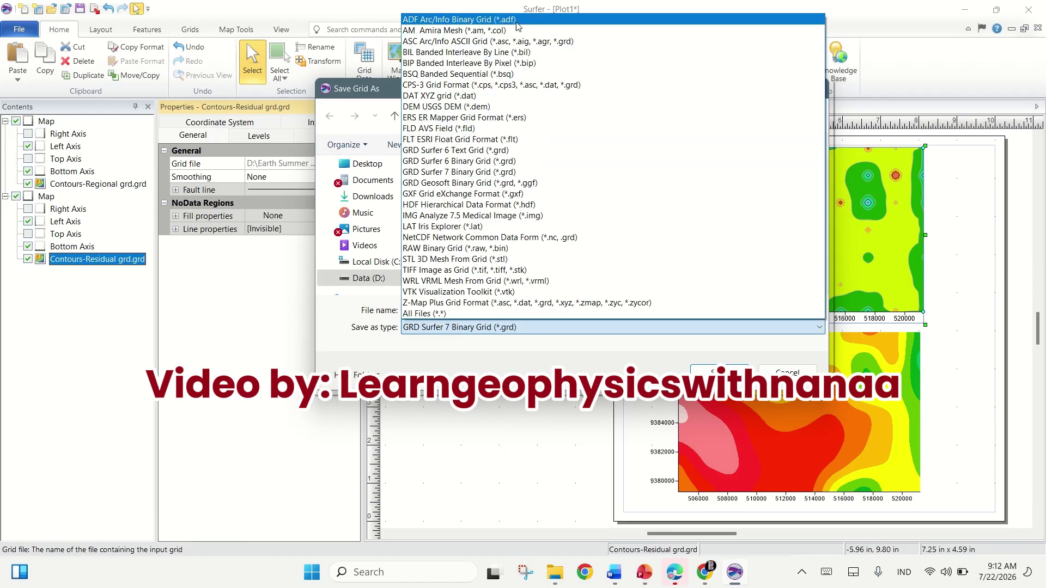
pyautogui.click(496, 101)
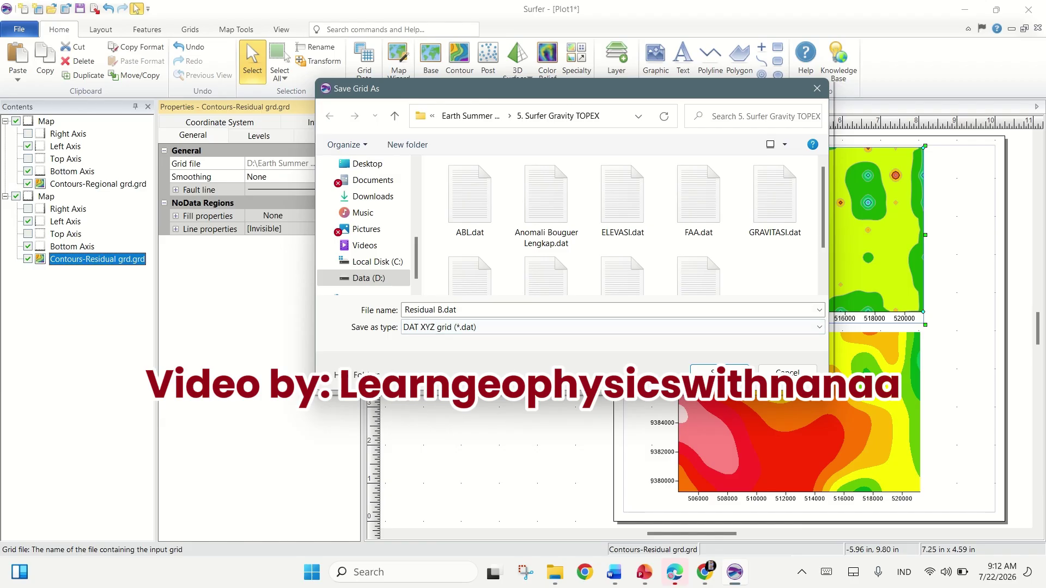
pyautogui.press('Return')
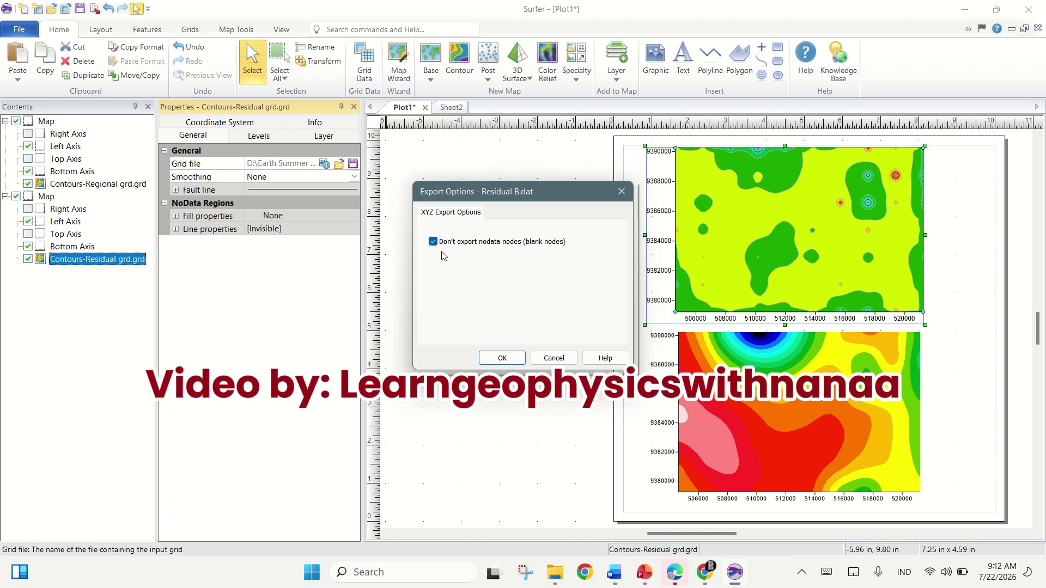
pyautogui.click(500, 358)
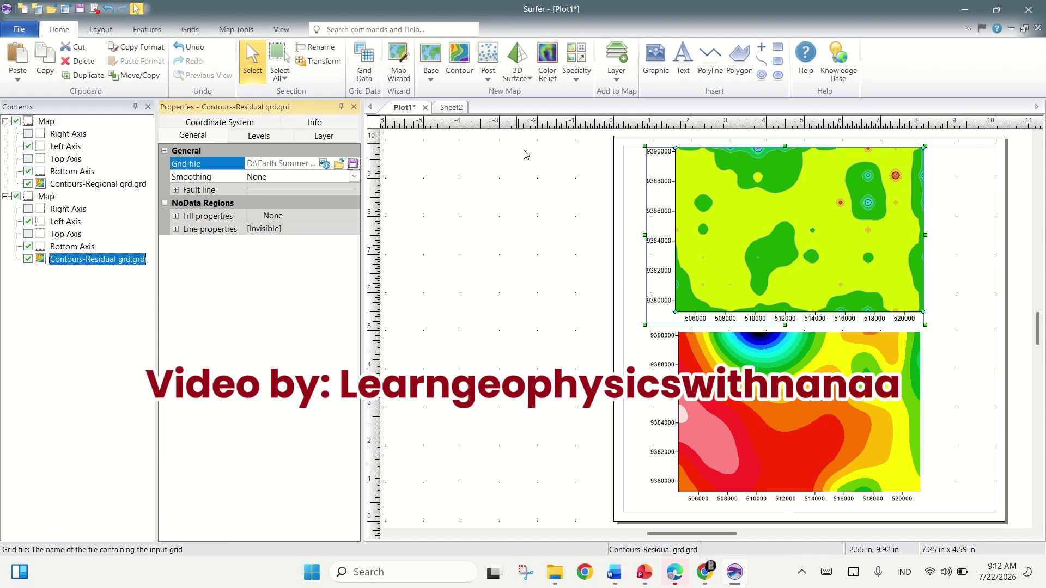
# Load Residual B.dat from the 5. Surfer Gravity TOPEX folder through the empty Sheet2 worksheet
pyautogui.click(452, 108)
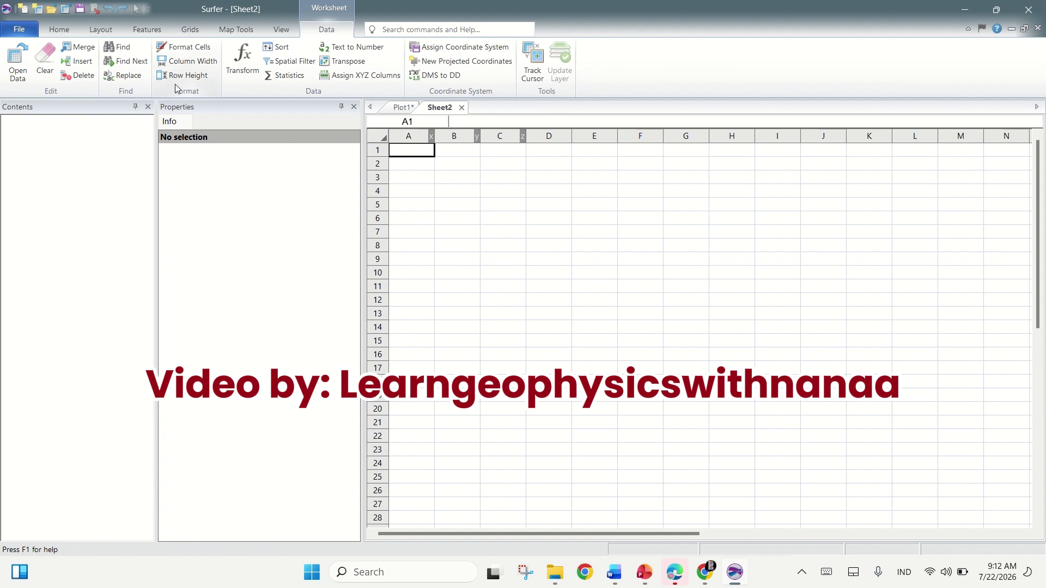
pyautogui.click(7, 68)
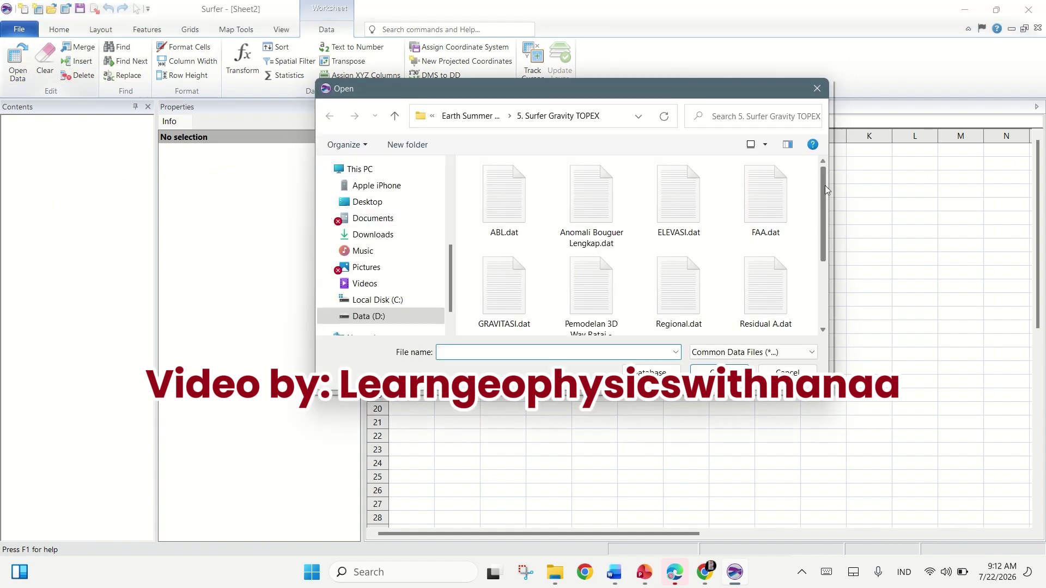
pyautogui.moveTo(825, 185); pyautogui.dragTo(825, 263)
pyautogui.click(509, 305)
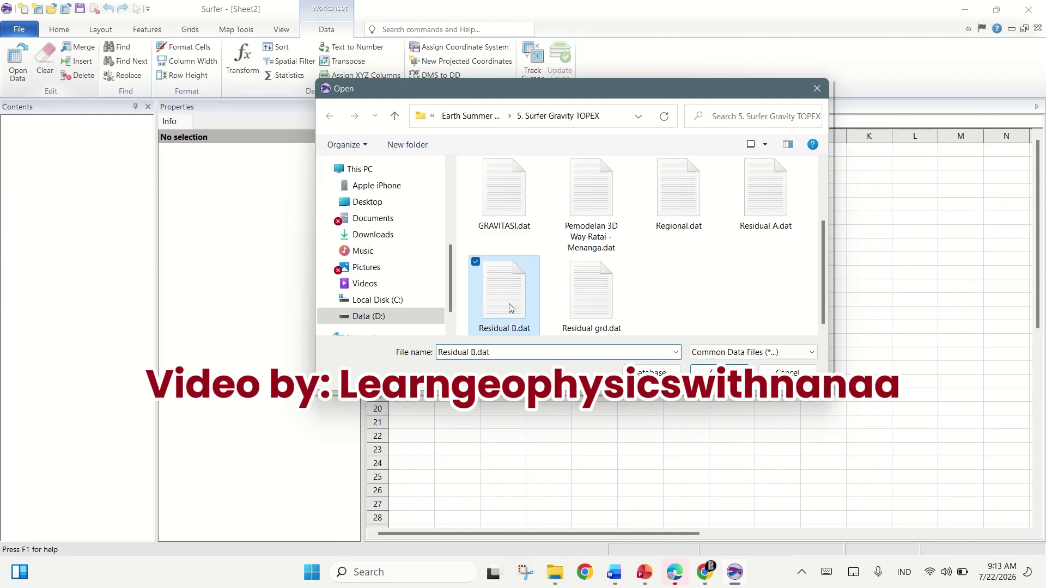
pyautogui.click(719, 372)
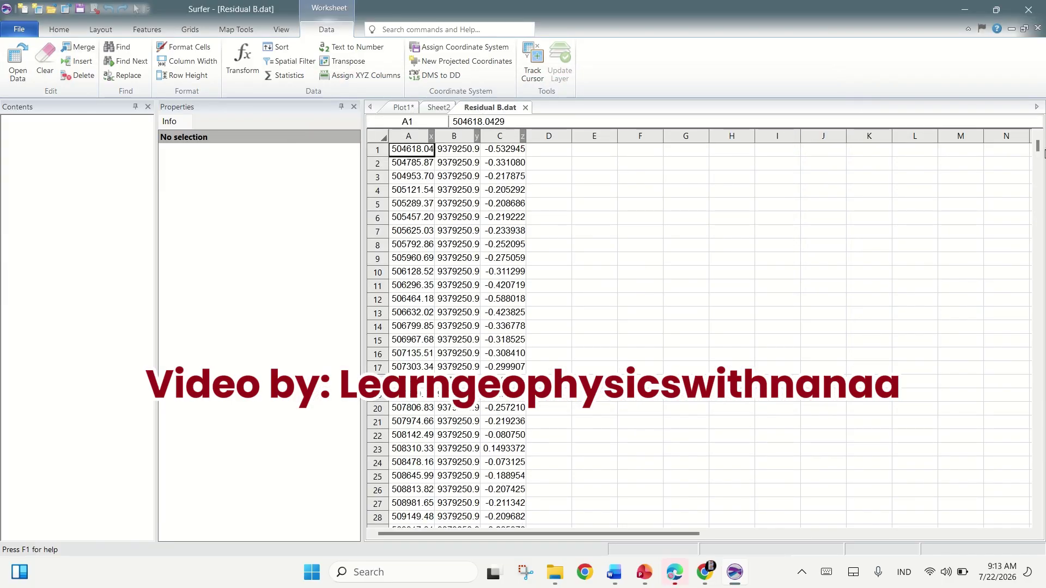
# Examine the Residual B.dat worksheet from the first to the last data row and across columns A to C
pyautogui.moveTo(1038, 146); pyautogui.dragTo(1044, 513)
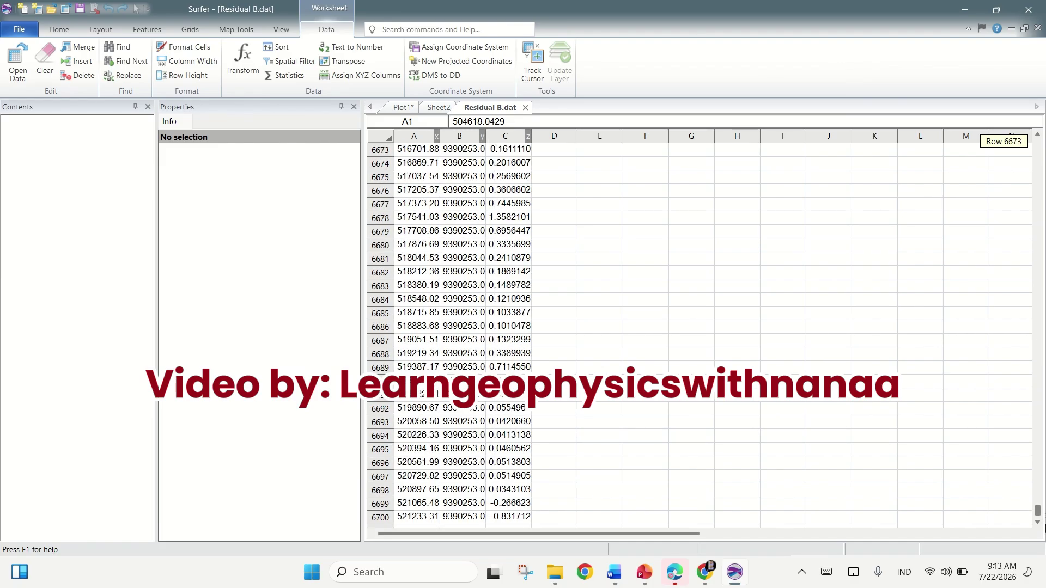
pyautogui.click(380, 518)
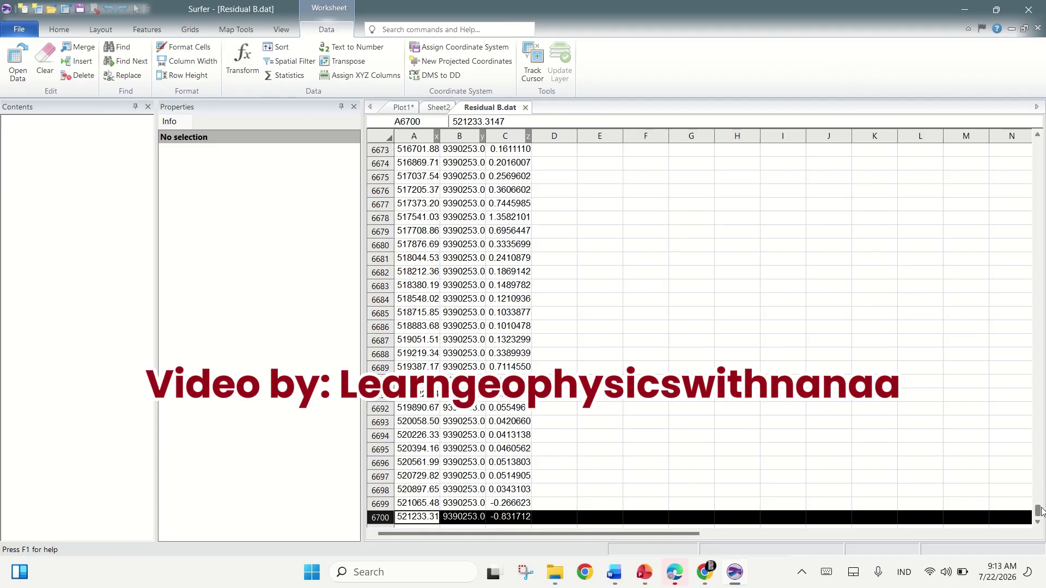
pyautogui.moveTo(1039, 508); pyautogui.dragTo(1023, 134)
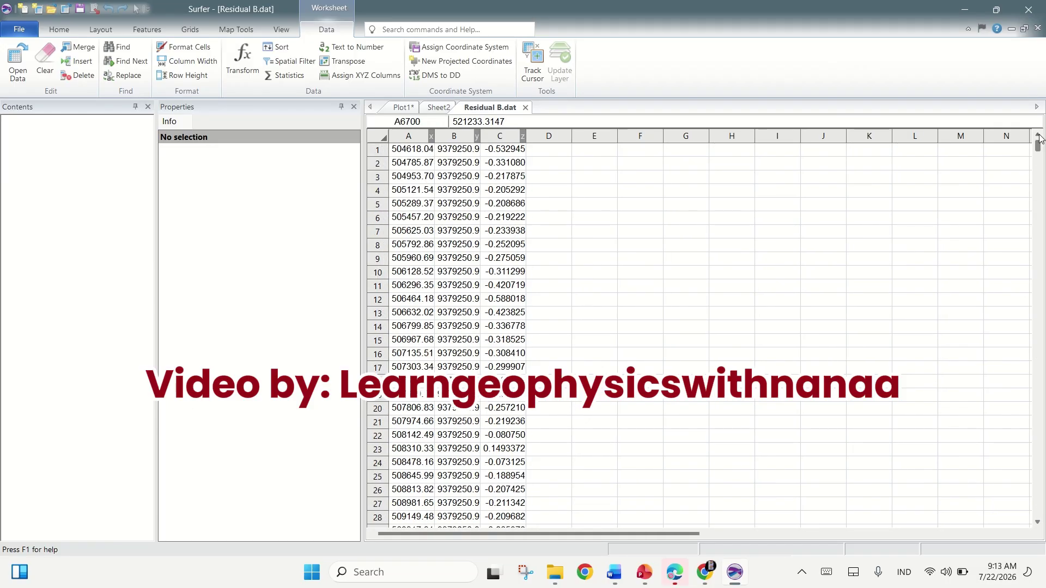
pyautogui.click(697, 222)
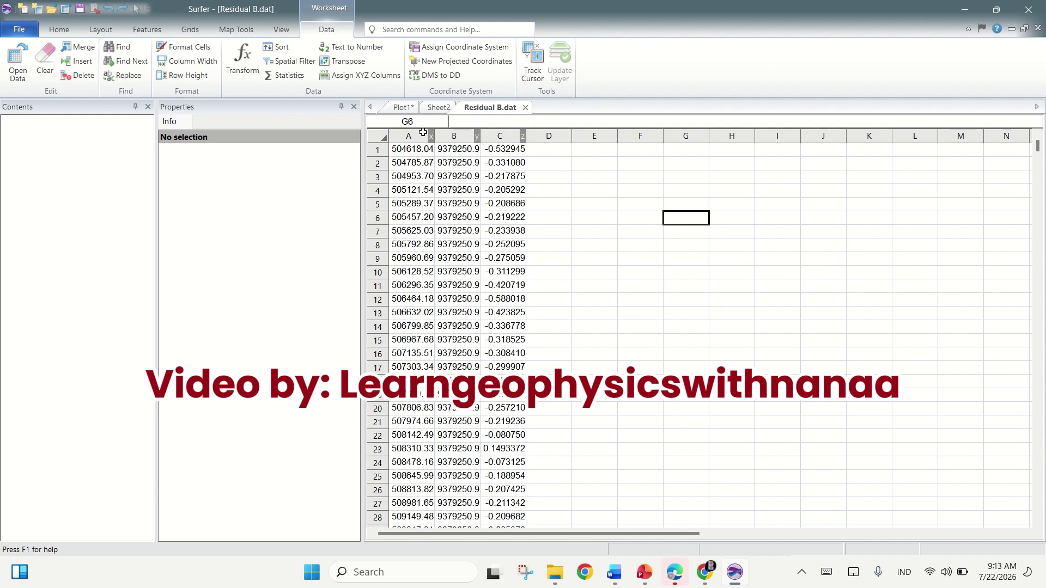
pyautogui.moveTo(420, 133); pyautogui.dragTo(496, 138)
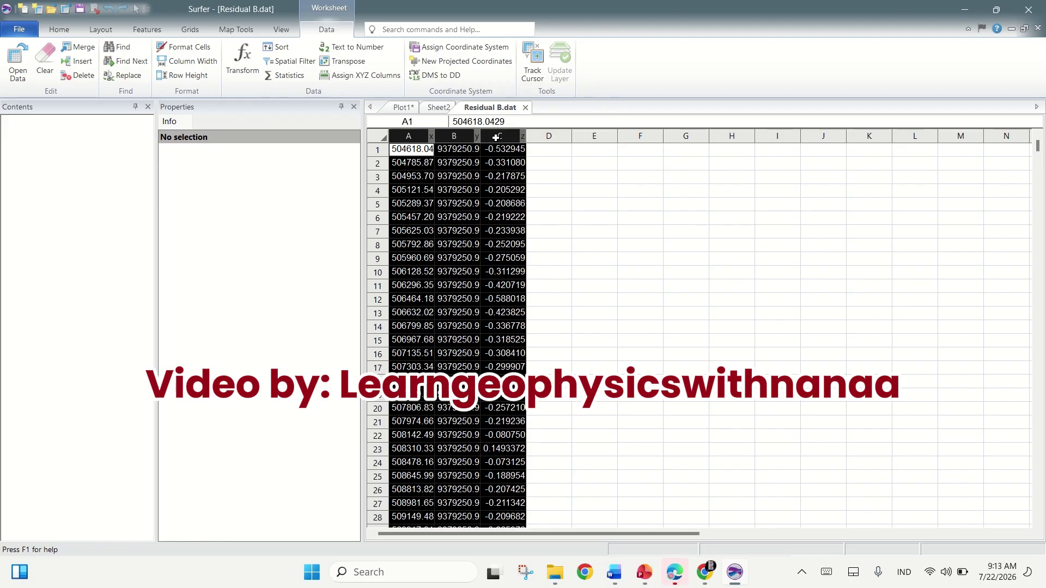
pyautogui.click(570, 226)
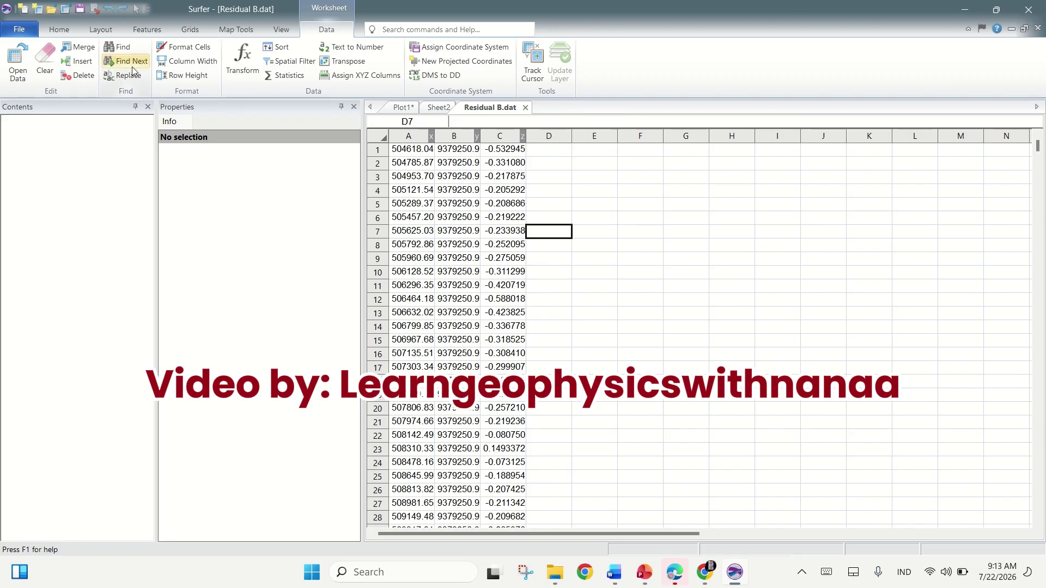
pyautogui.click(24, 25)
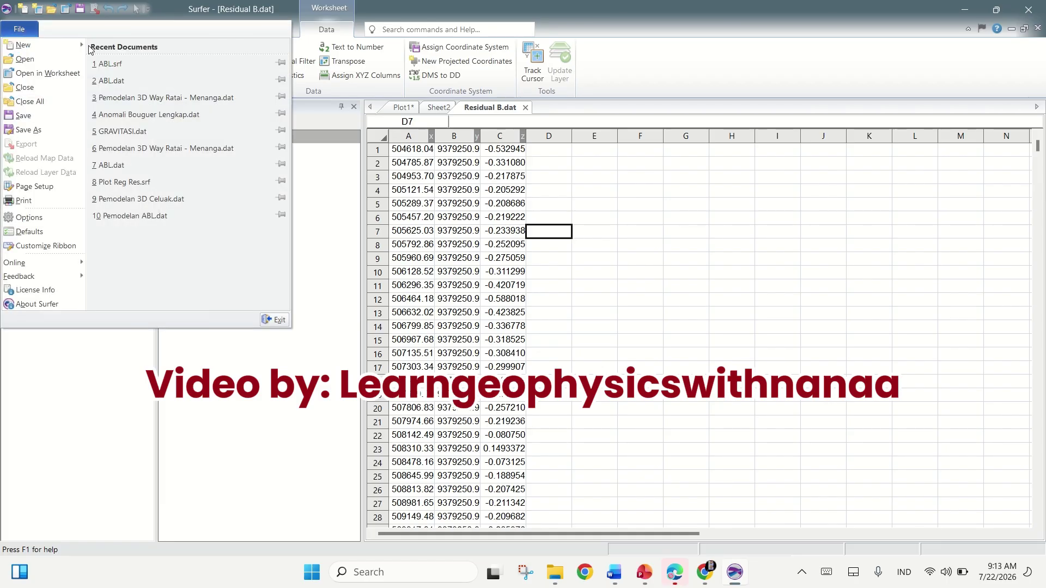
pyautogui.click(113, 97)
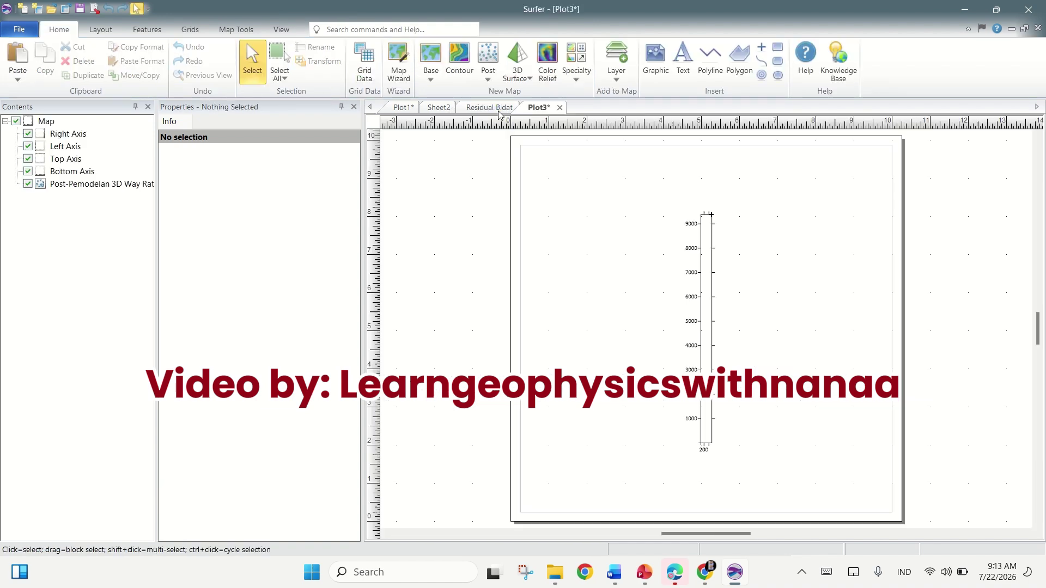
pyautogui.click(559, 107)
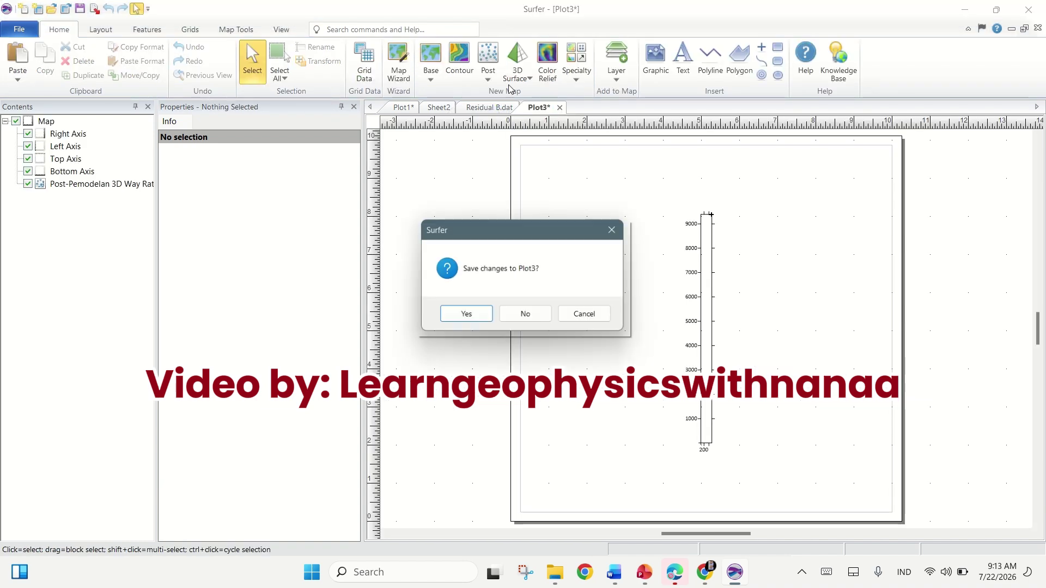
pyautogui.click(526, 312)
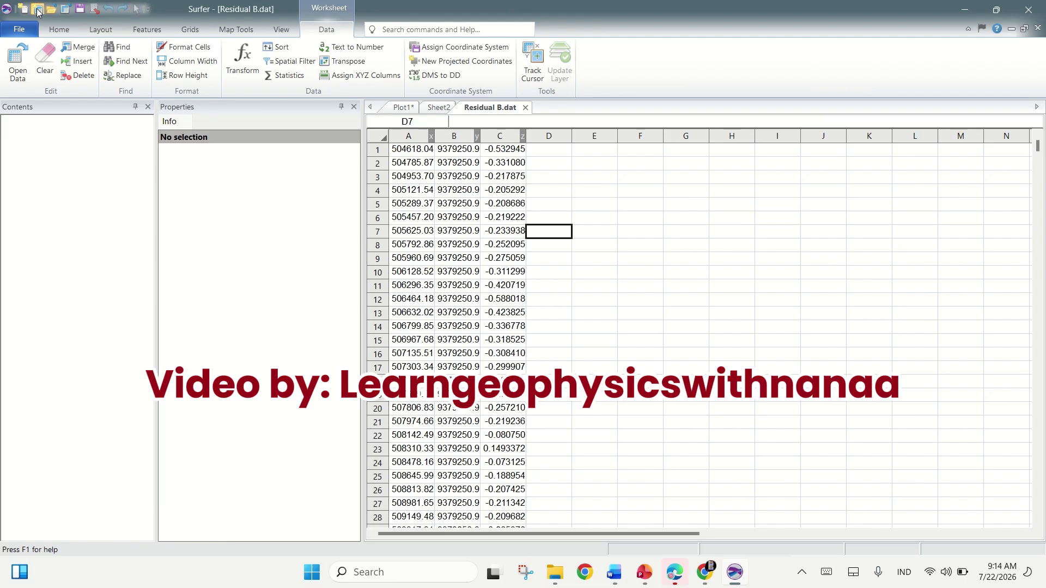
# Create a new worksheet and load the data file Pemodelan 3D Way Ratai - Menanga.dat
pyautogui.click(37, 9)
pyautogui.click(17, 61)
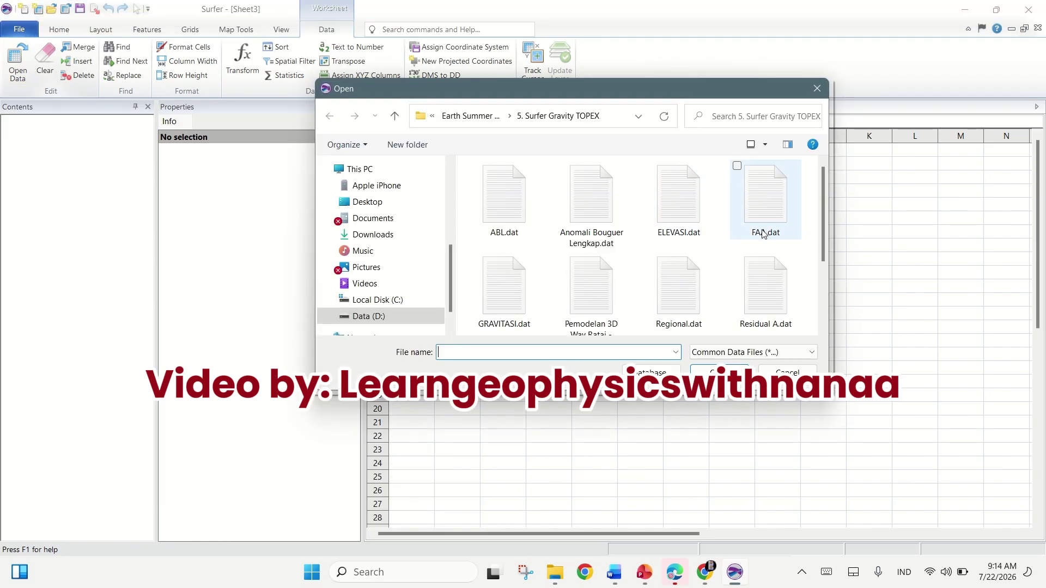
pyautogui.moveTo(821, 180); pyautogui.dragTo(822, 266)
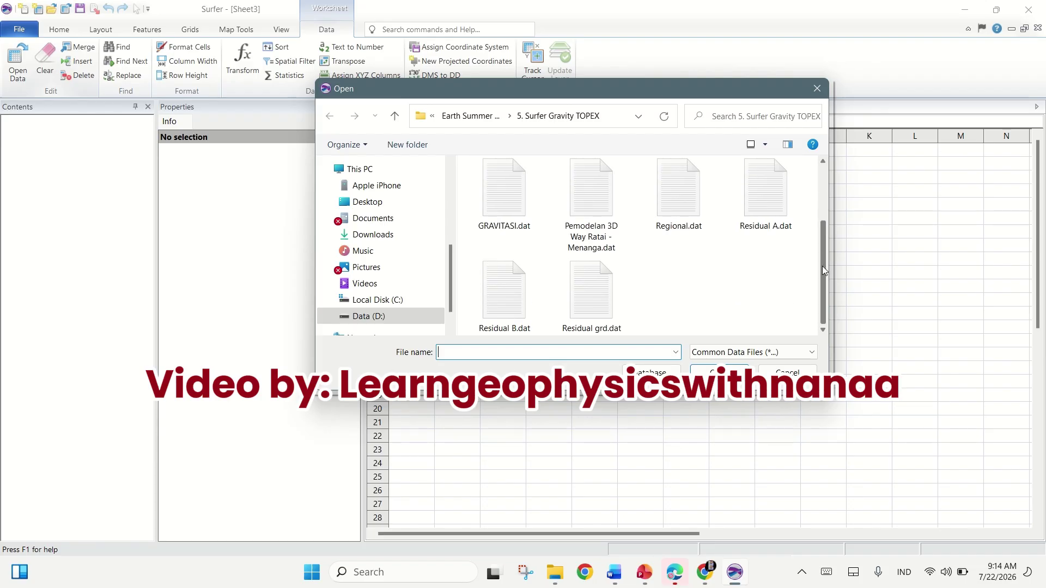
pyautogui.doubleClick(597, 210)
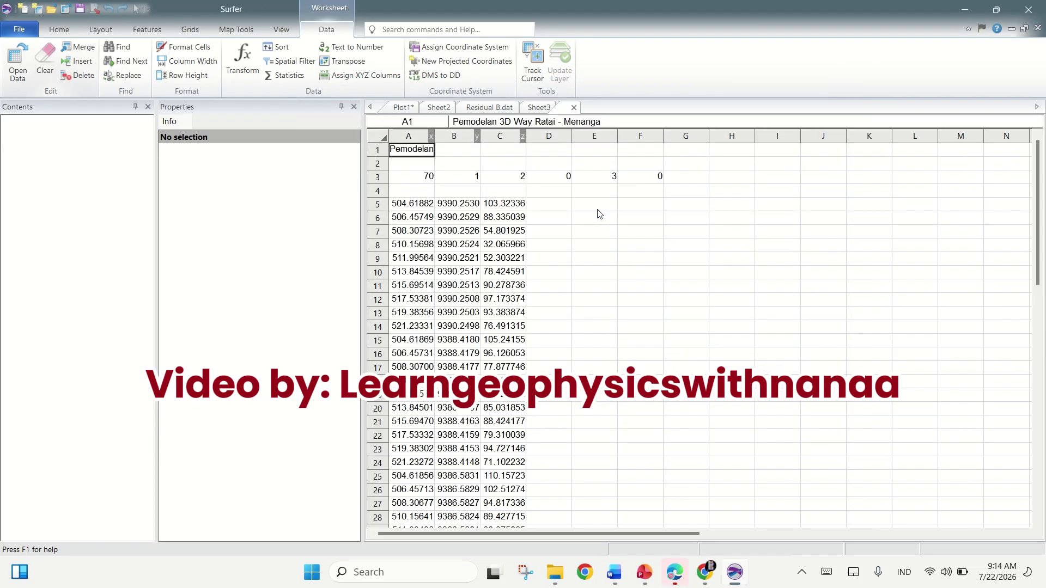
pyautogui.click(597, 209)
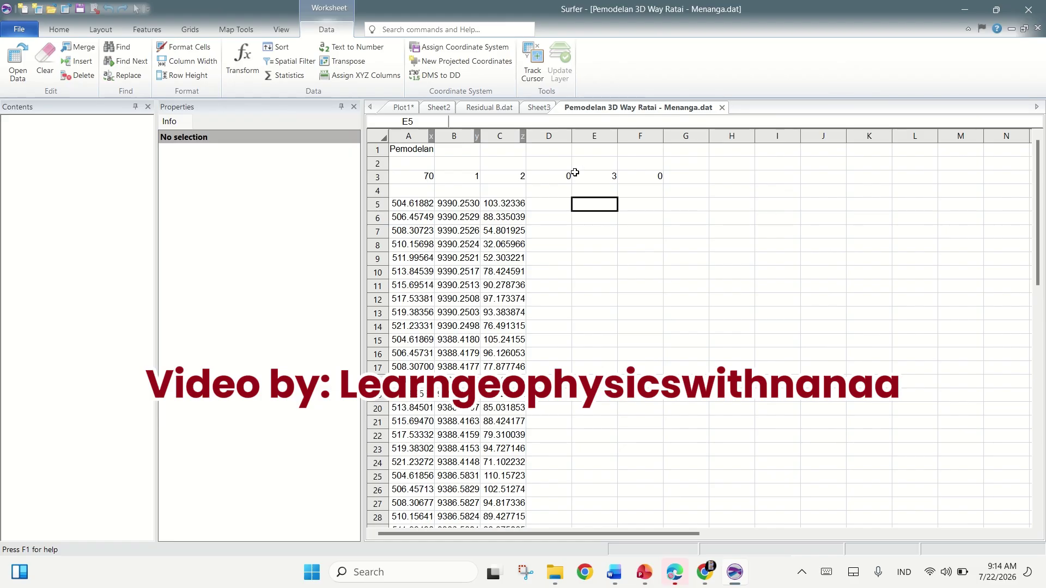
# Examine the title and row 3 parameters of Pemodelan 3D Way Ratai - Menanga.dat, and compare with columns A to C of Residual B.dat
pyautogui.click(417, 148)
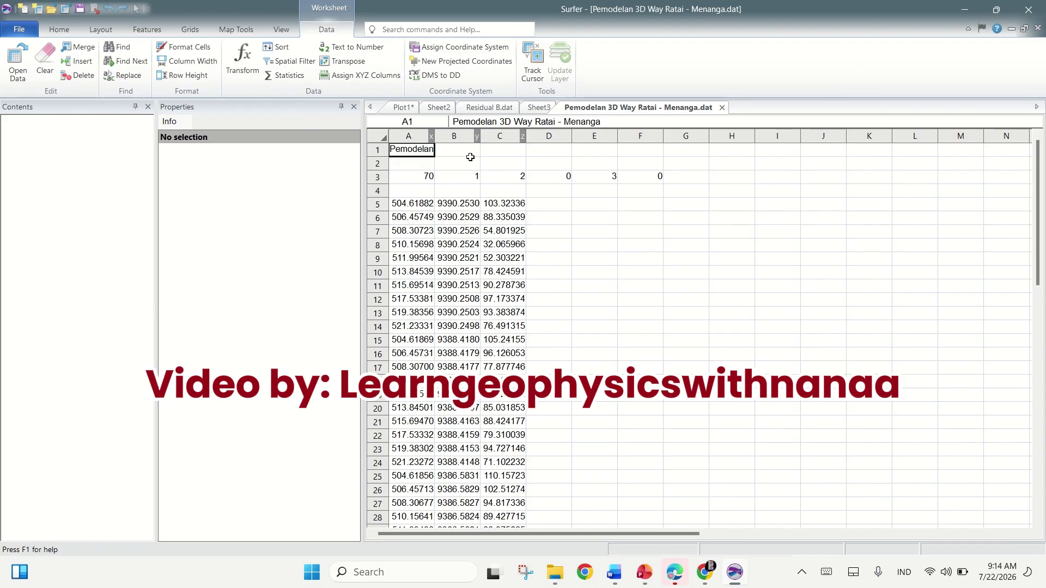
pyautogui.click(419, 177)
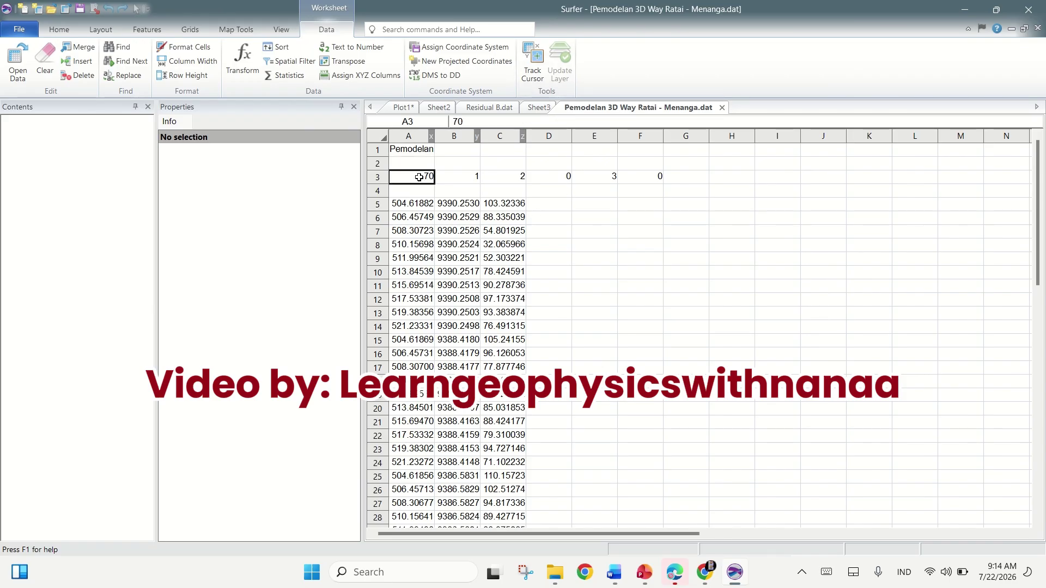
pyautogui.click(473, 123)
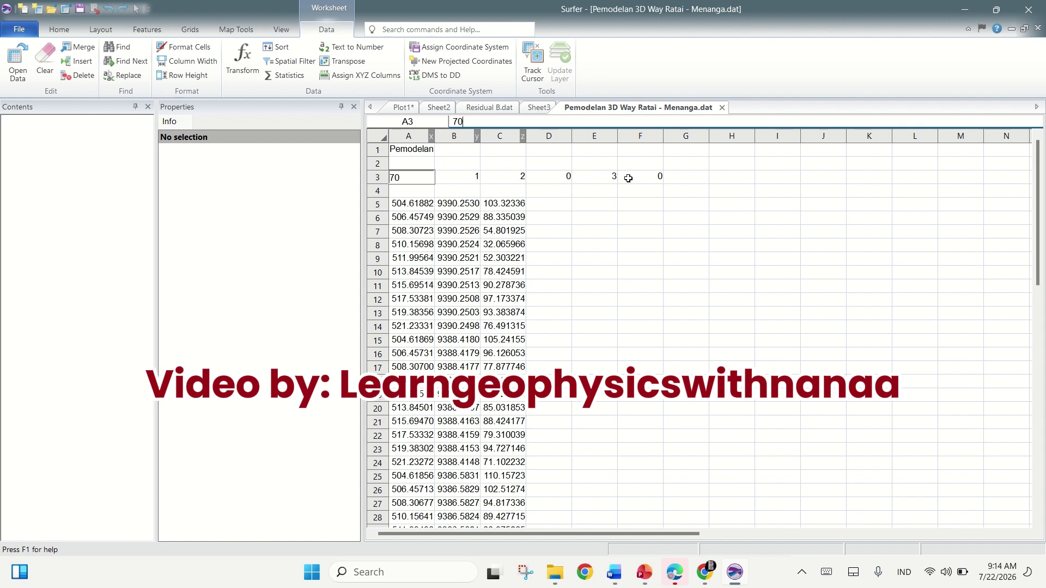
pyautogui.click(608, 199)
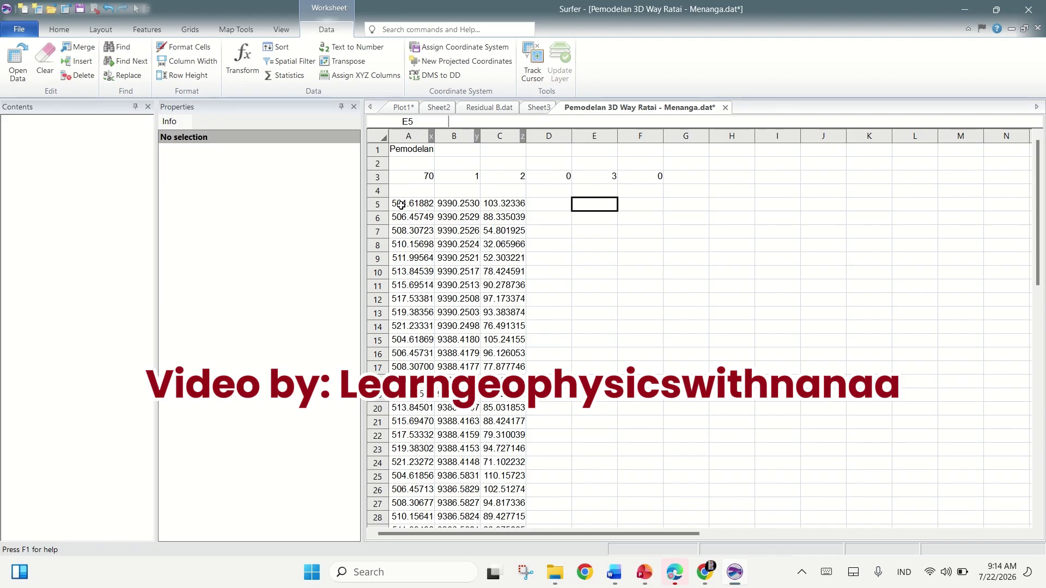
pyautogui.click(489, 109)
pyautogui.moveTo(406, 136); pyautogui.dragTo(502, 136)
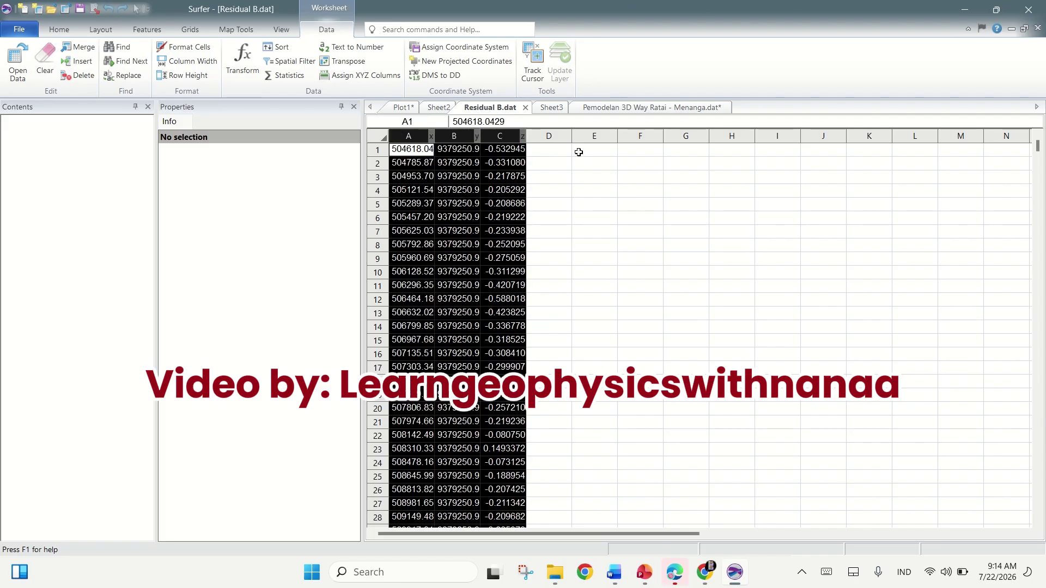
pyautogui.click(632, 176)
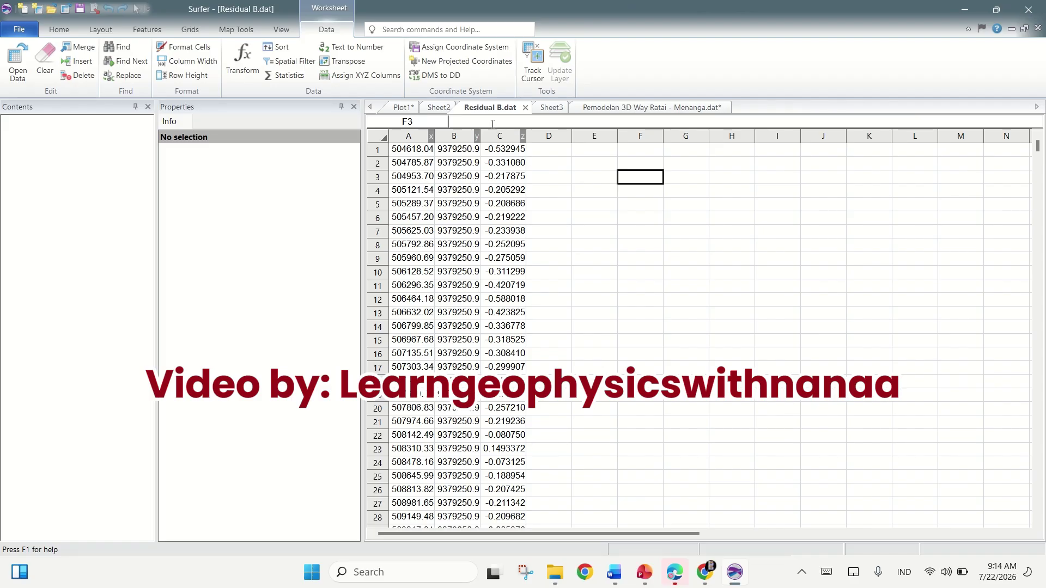
# Check the DAT XYZ grid format among the save formats for the regional contour map's grid in Plot1, without saving
pyautogui.click(403, 107)
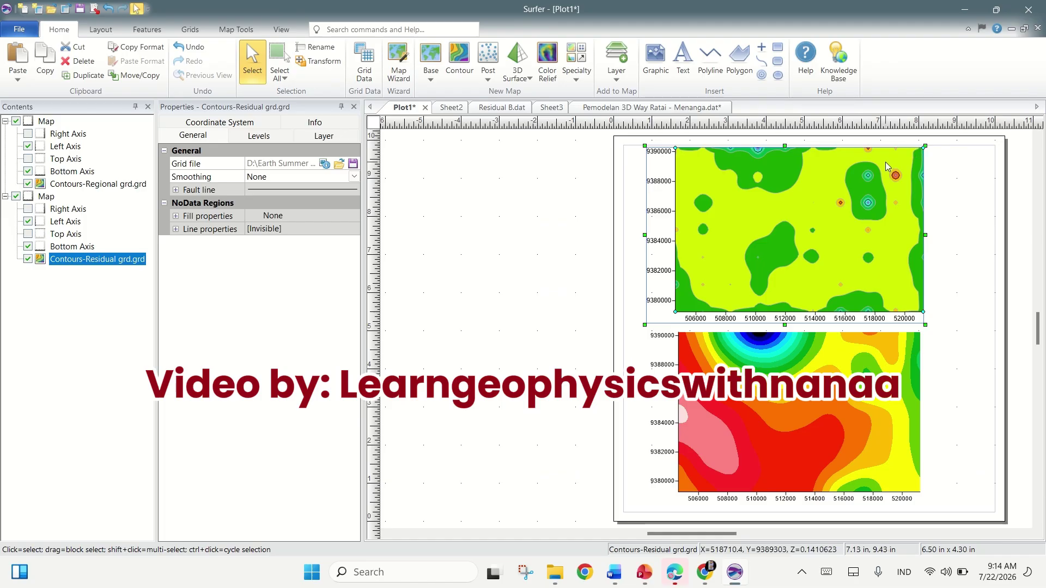
pyautogui.click(977, 223)
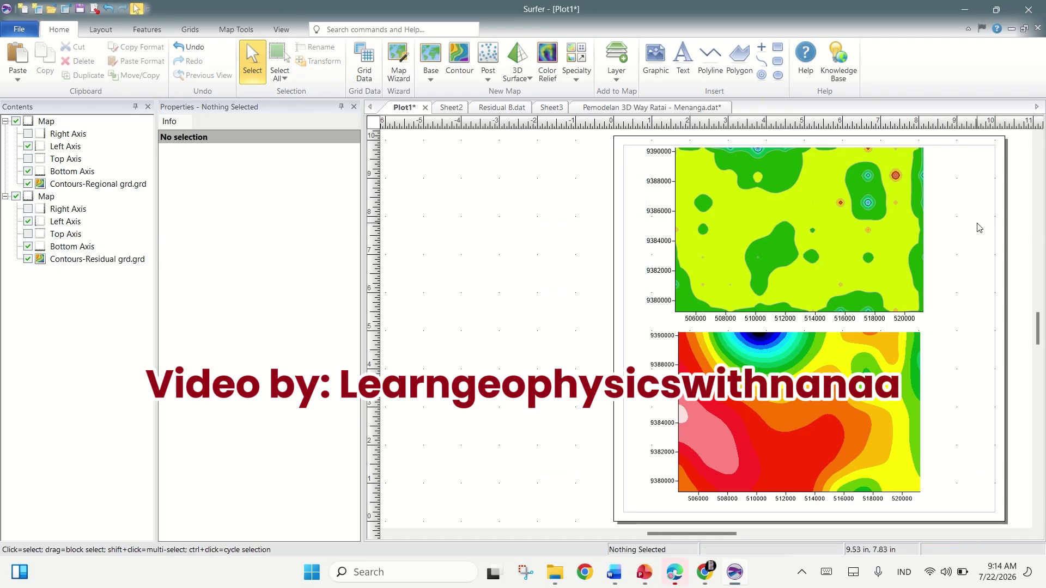
pyautogui.click(801, 369)
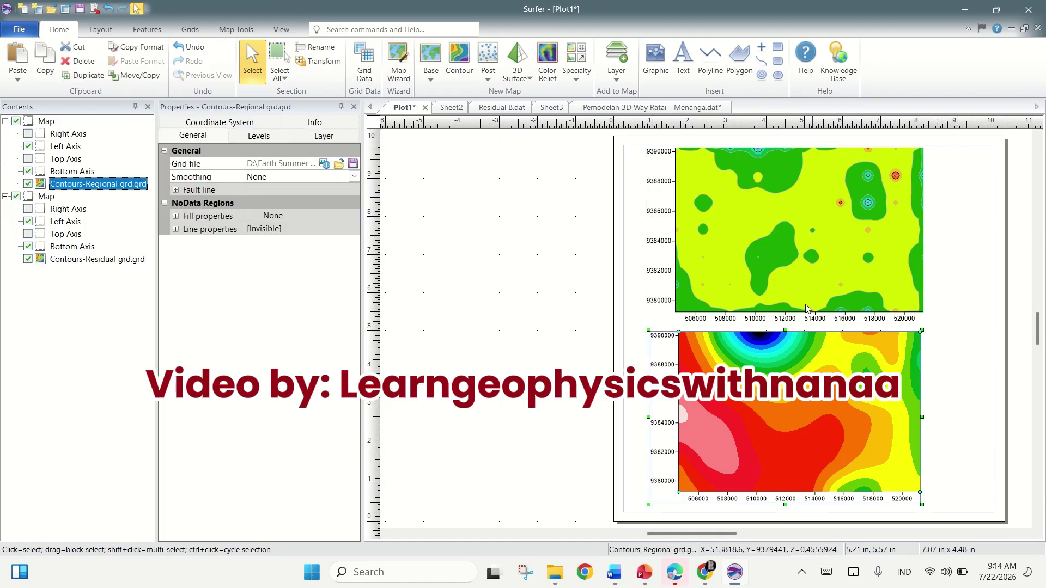
pyautogui.click(359, 164)
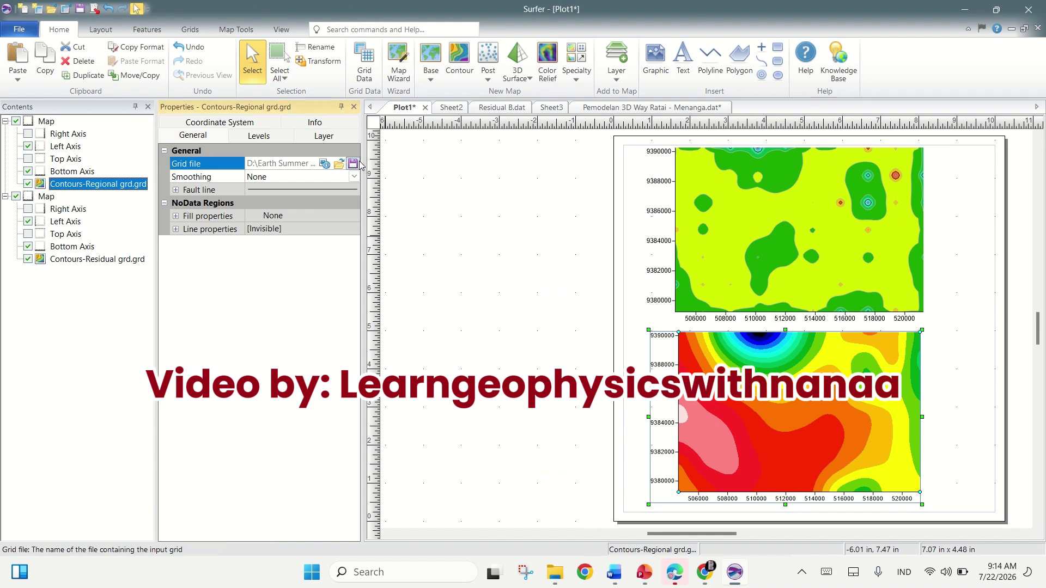
pyautogui.click(353, 164)
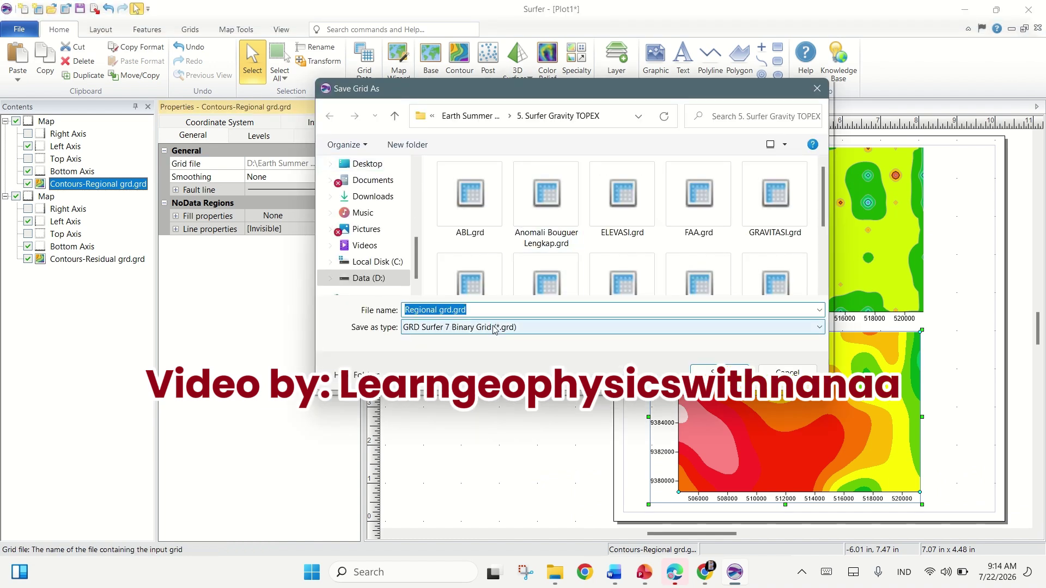
pyautogui.click(494, 329)
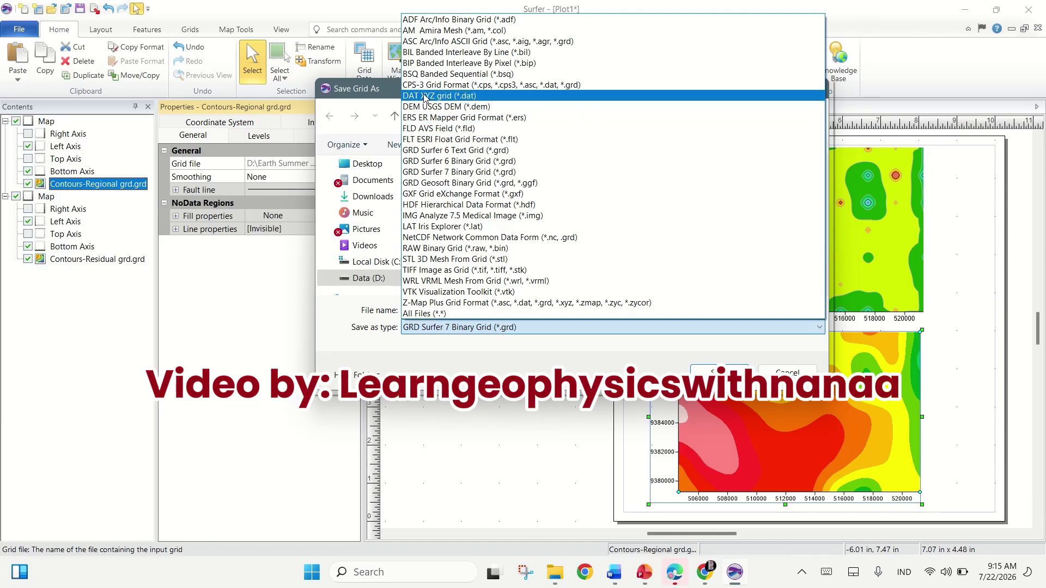
pyautogui.click(787, 373)
pyautogui.click(787, 372)
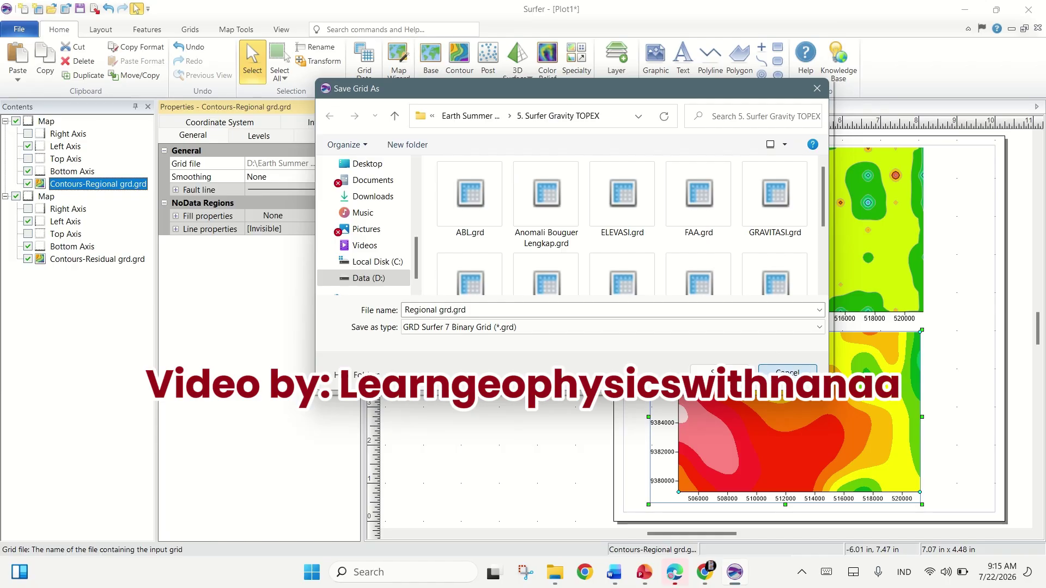